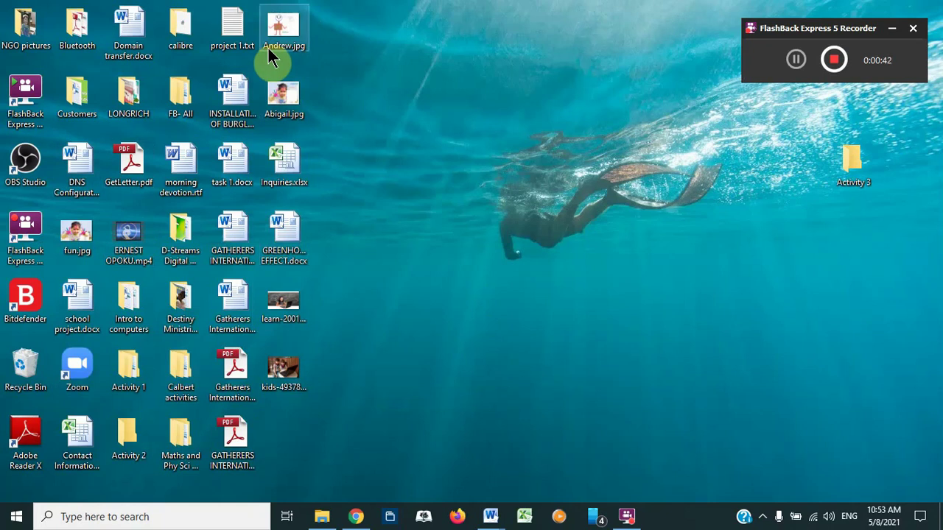
Delete the Andrew.jpg picture from the desktop, moving it to the Recycle Bin
double_click(283, 33)
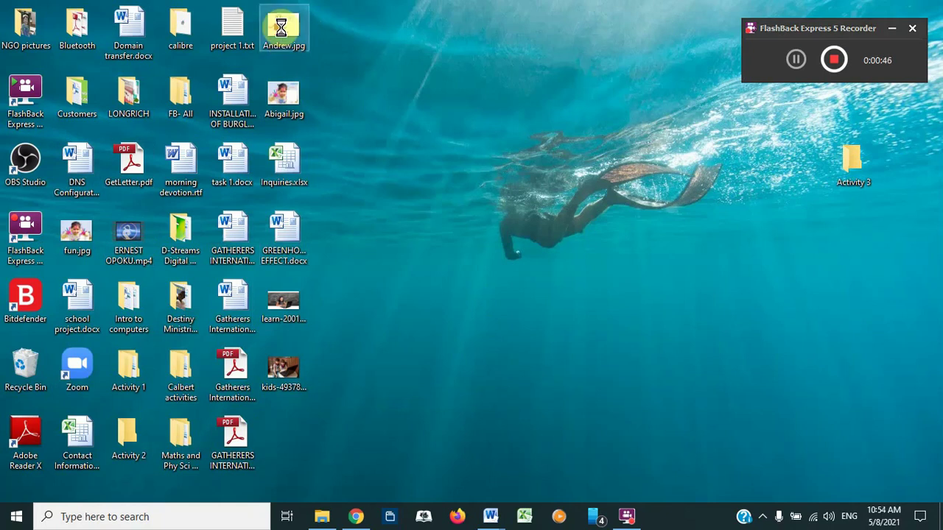
right_click(281, 29)
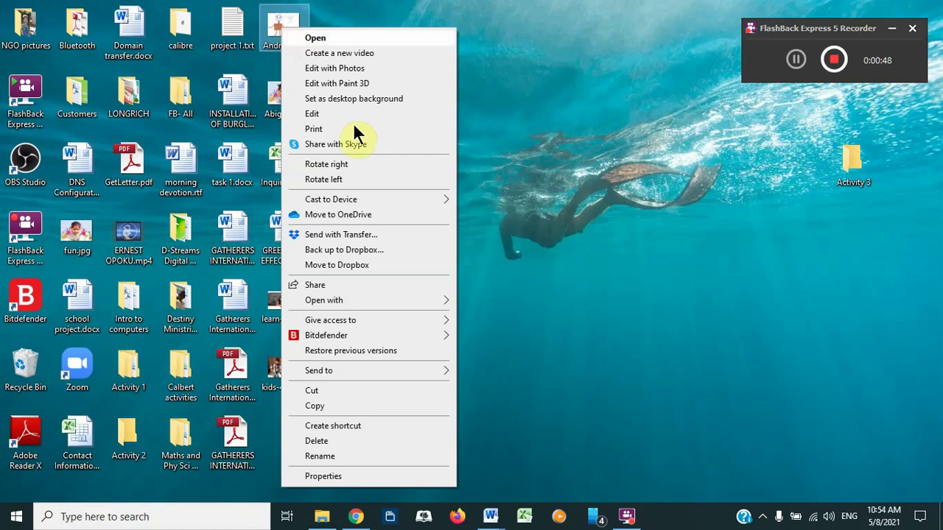
left_click(315, 440)
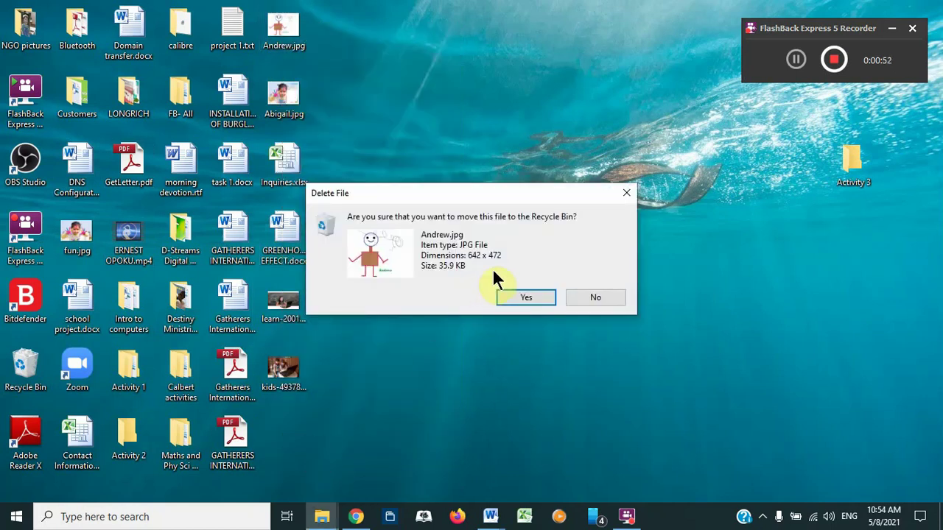
left_click(514, 305)
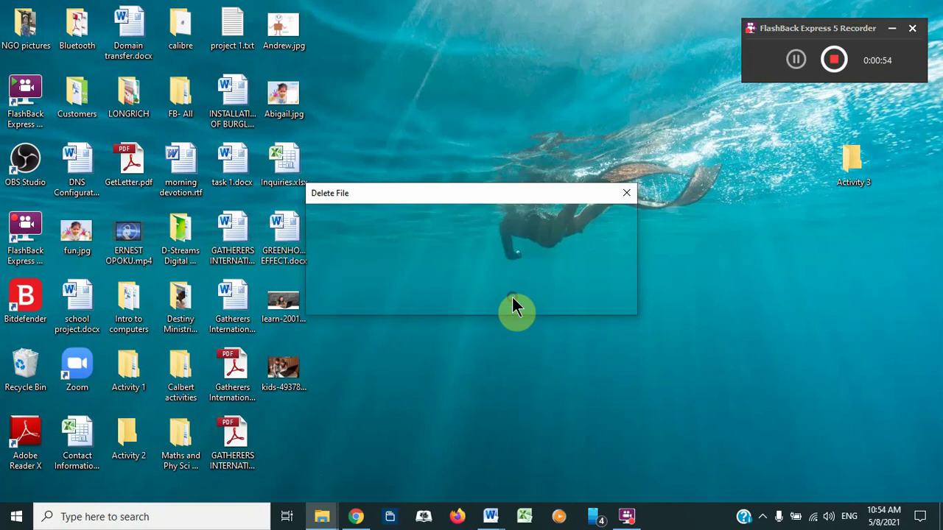
Delete the project 1.txt file from the desktop, moving it to the Recycle Bin
right_click(232, 31)
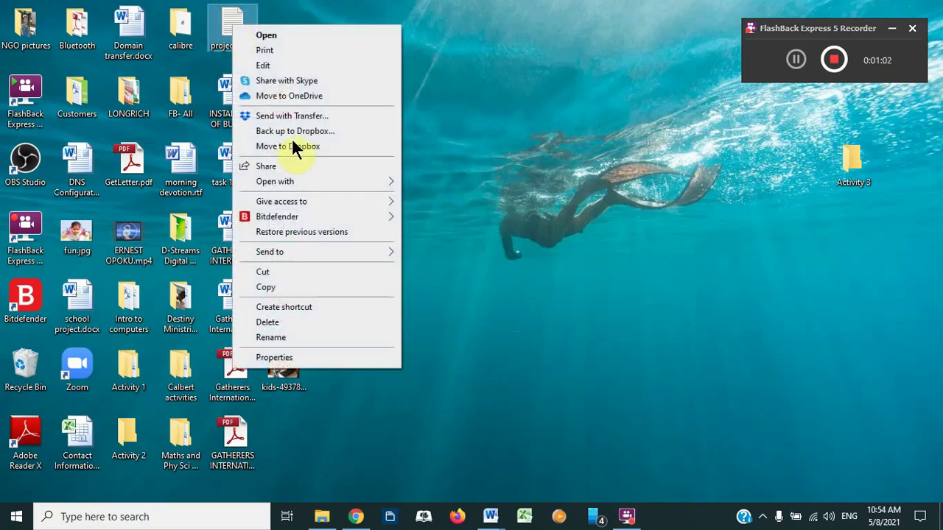
left_click(291, 322)
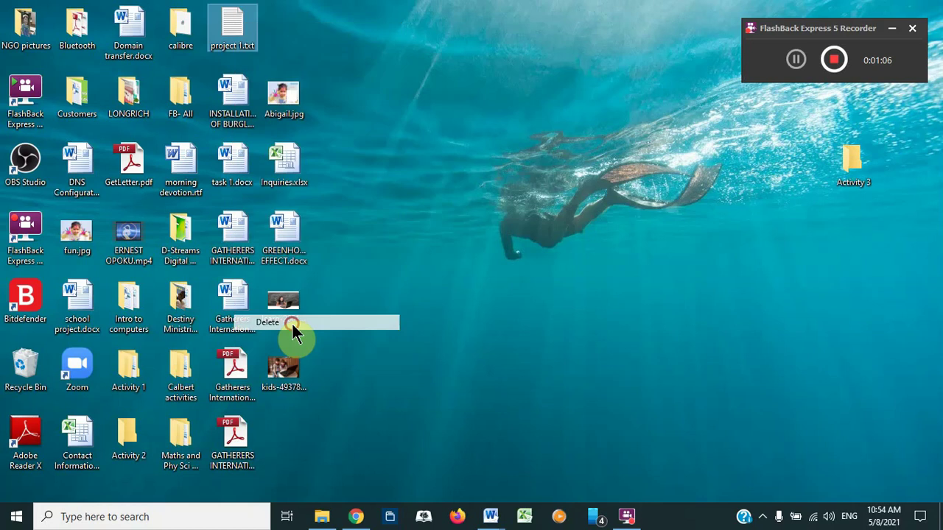
left_click(510, 317)
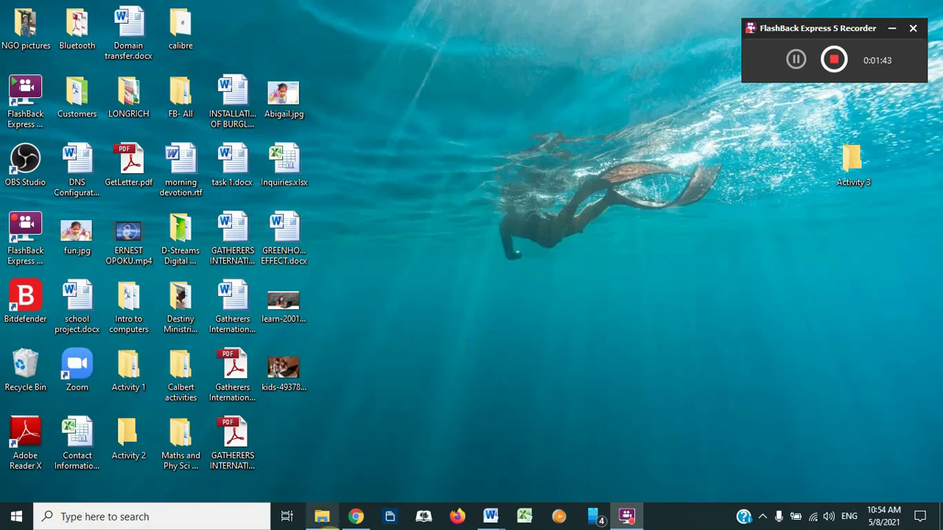
Open the Downloads folder in File Explorer and look through its older files
left_click(322, 517)
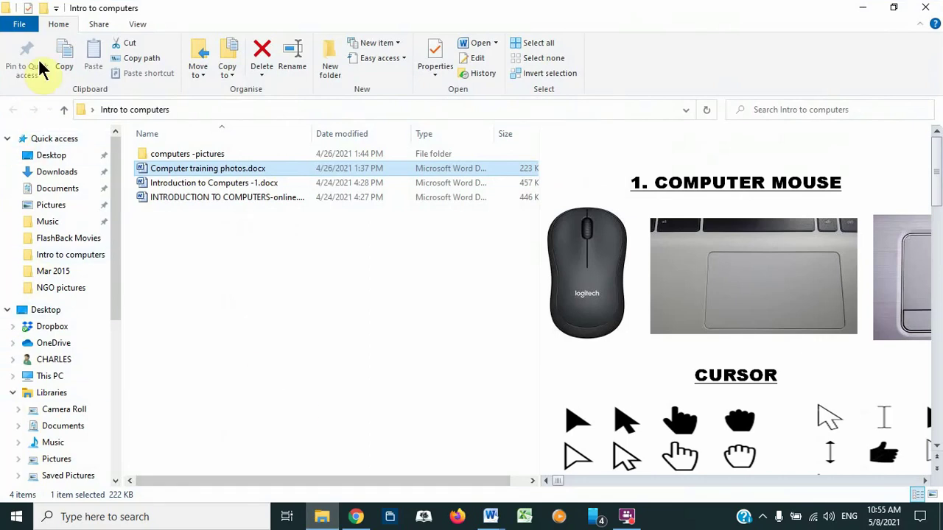
left_click(59, 177)
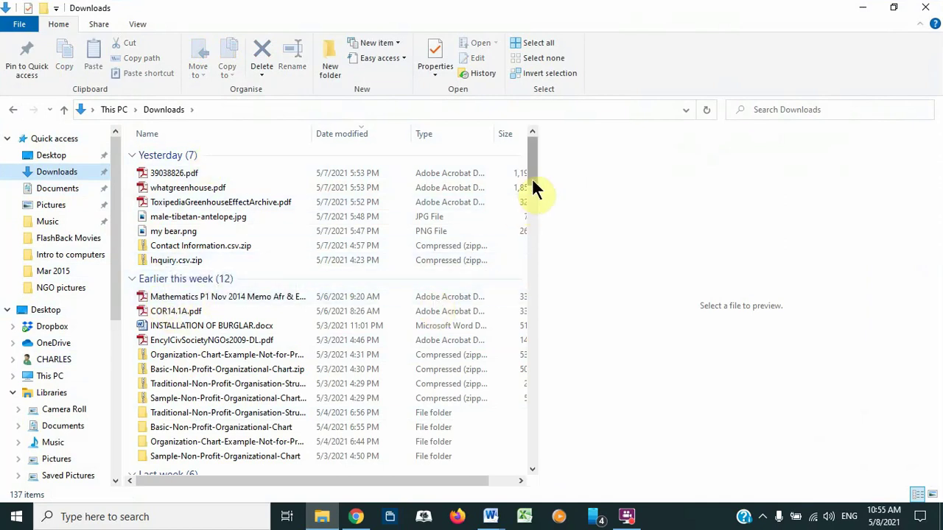
left_click_drag(531, 178, 543, 228)
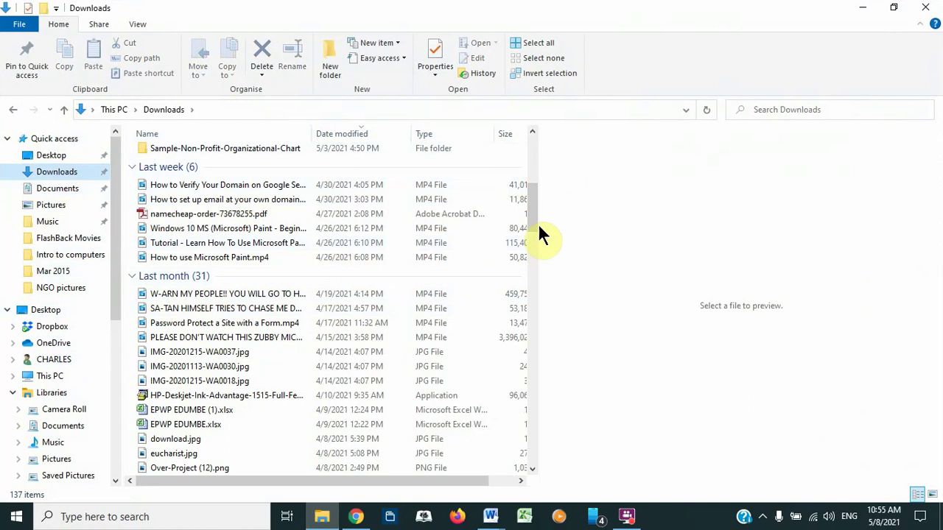
left_click_drag(530, 210, 545, 405)
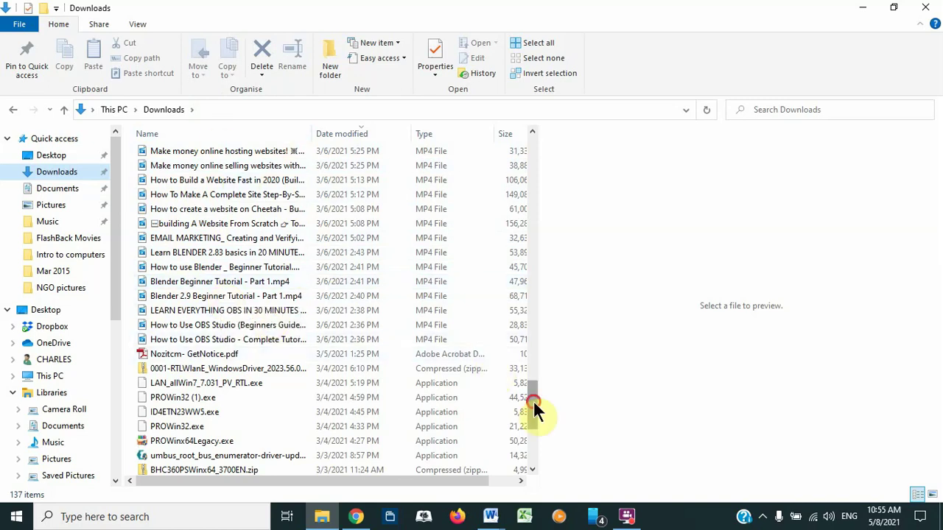
left_click_drag(533, 402, 500, 365)
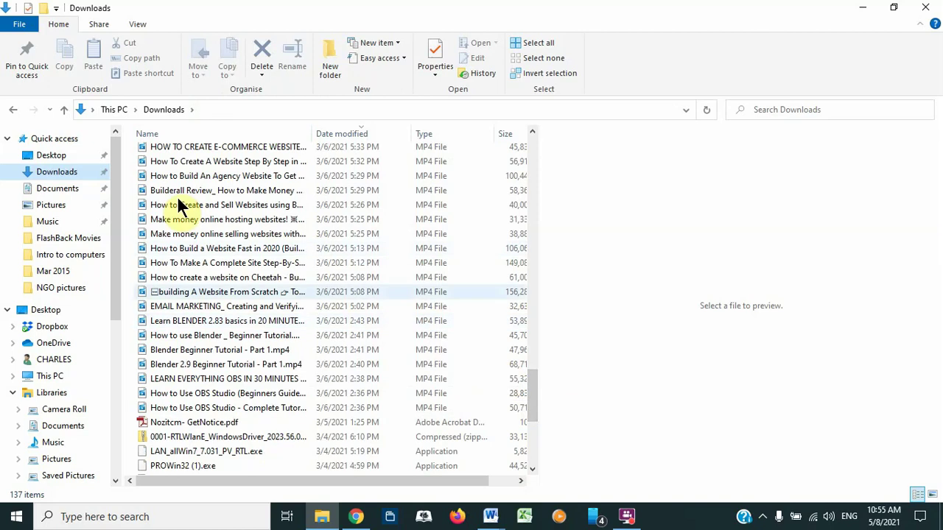
Select all items in Downloads and view the available actions, but clear the selection without deleting and close the folder
double_click(217, 233)
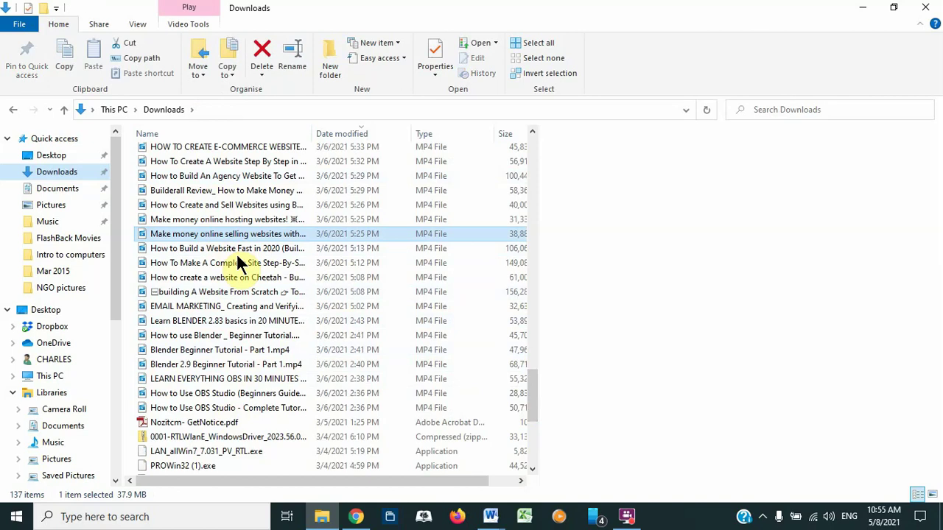
key("ctrl+a")
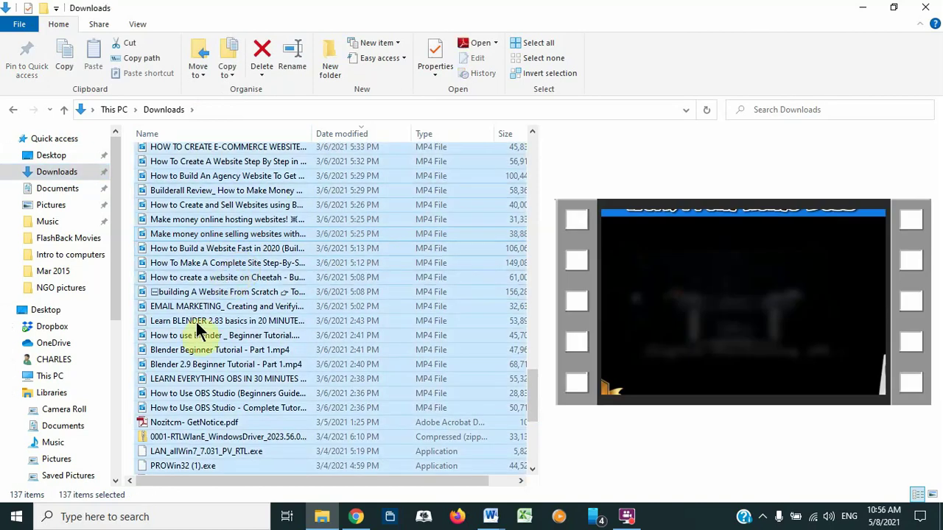
right_click(197, 238)
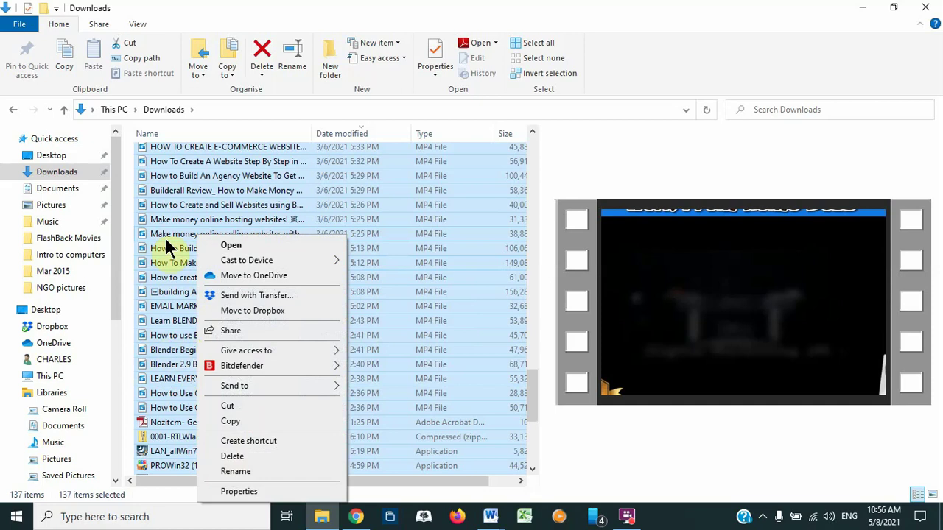
left_click(219, 191)
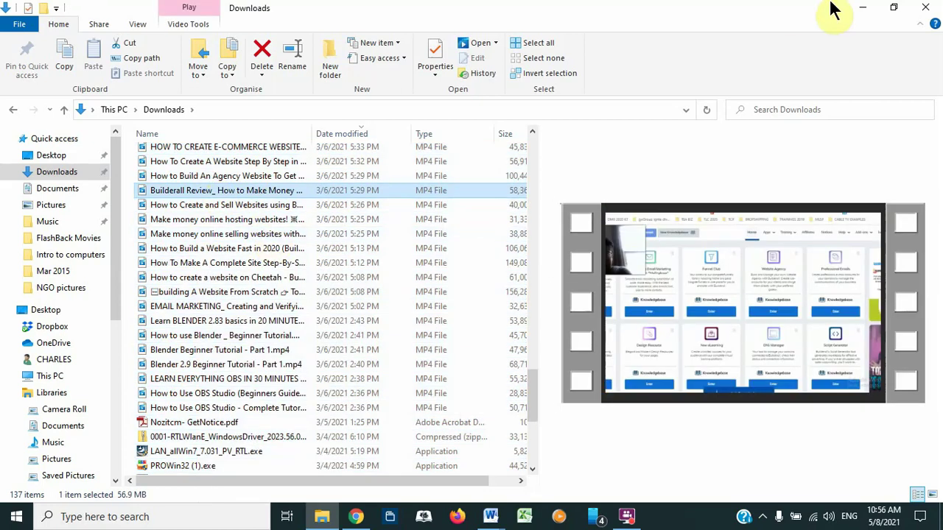
left_click(928, 7)
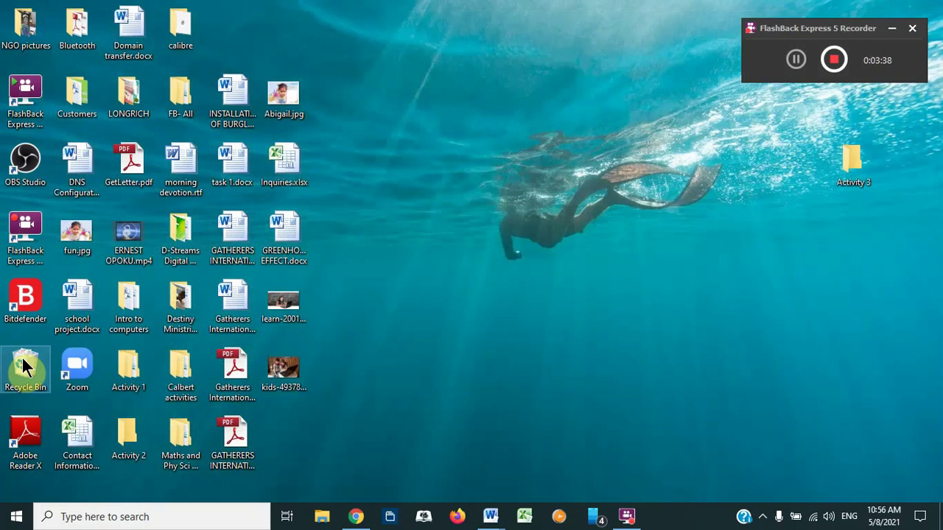
Open the Recycle Bin from the desktop and permanently delete all the items in it
double_click(25, 368)
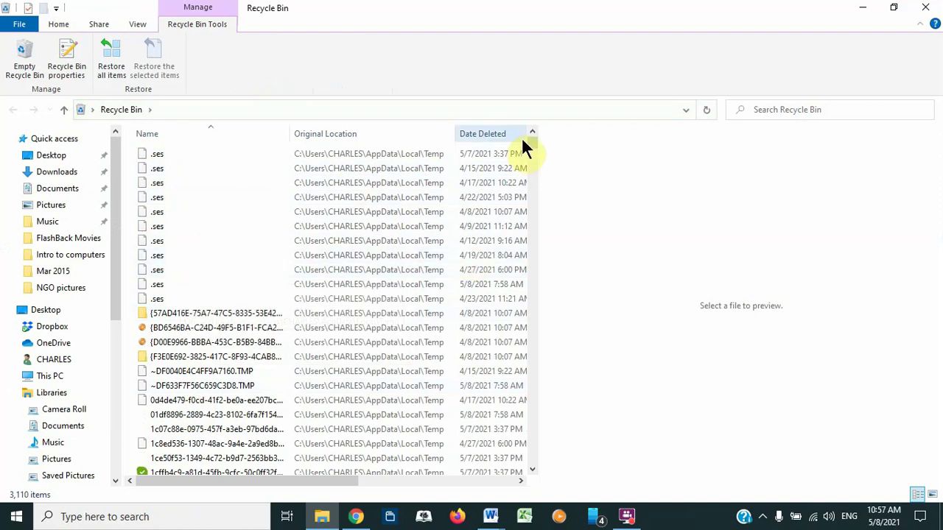
left_click_drag(531, 142, 539, 486)
left_click_drag(529, 381, 520, 139)
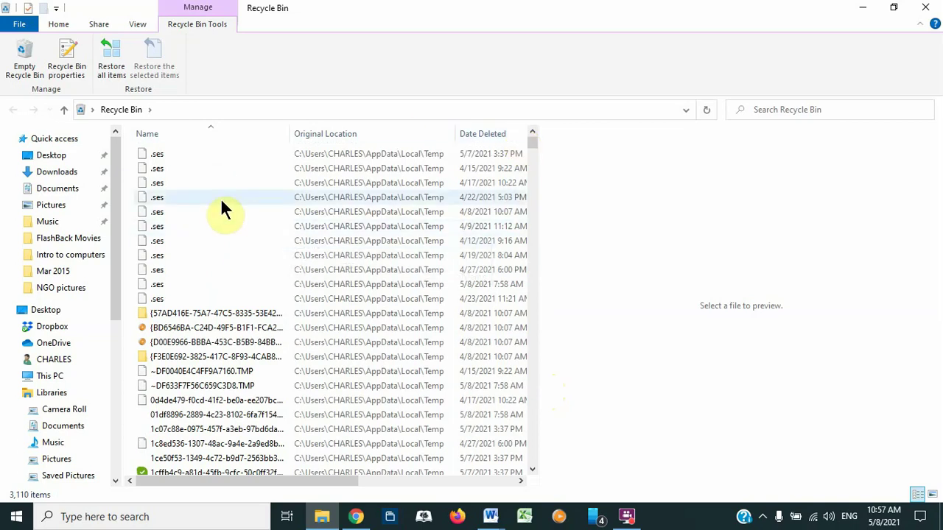
left_click(159, 240)
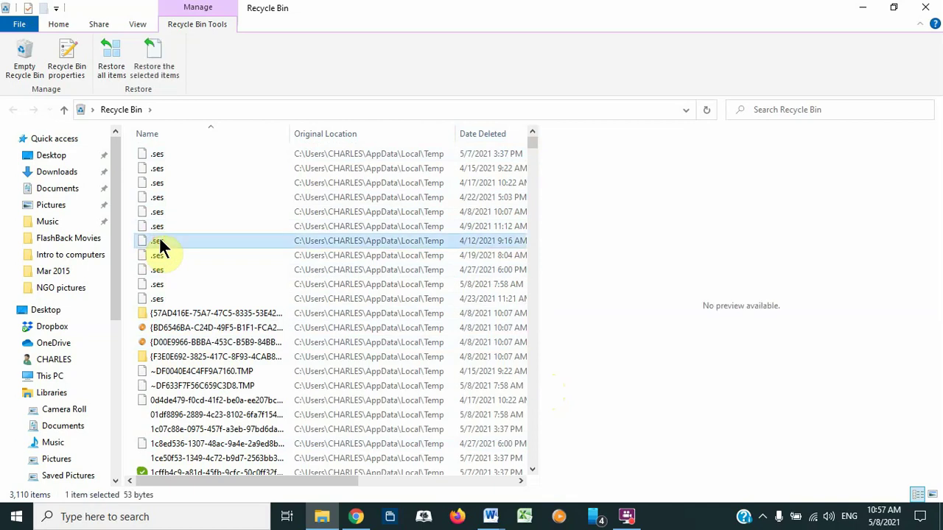
key("ctrl+a")
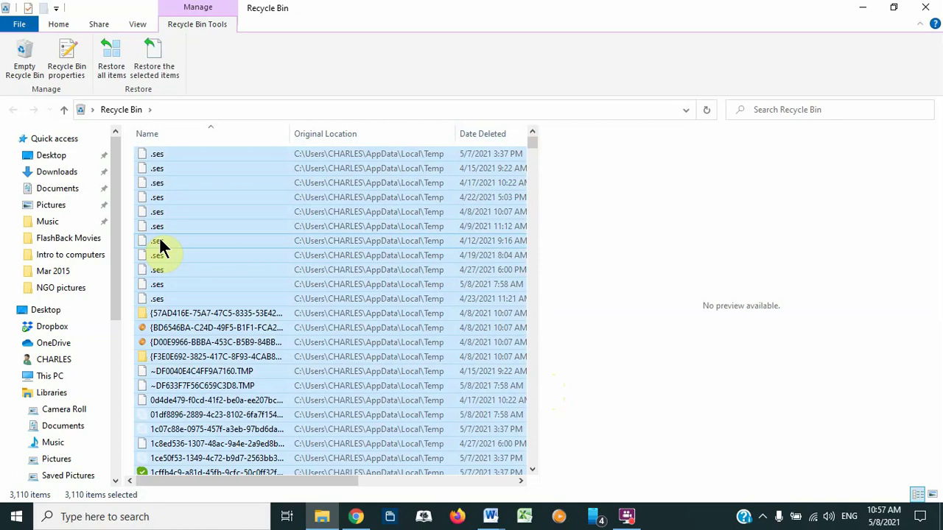
key("Delete")
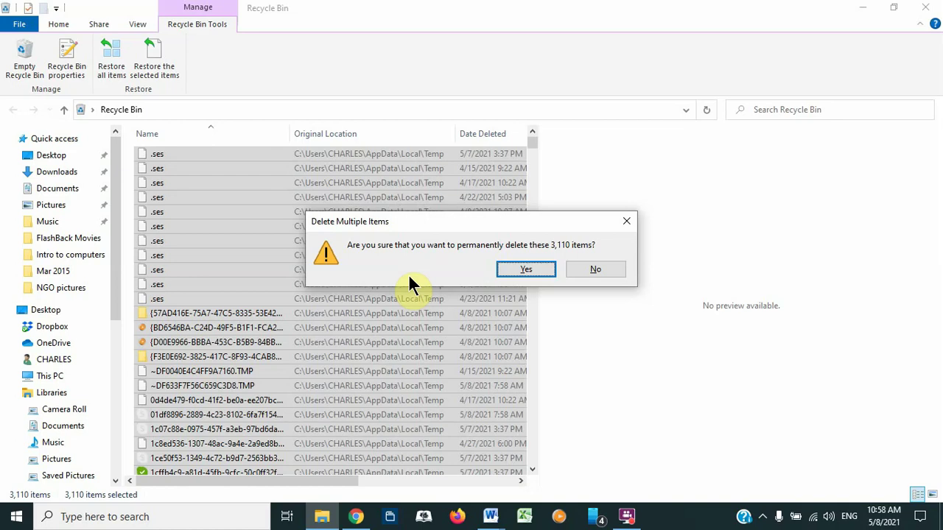
left_click(519, 270)
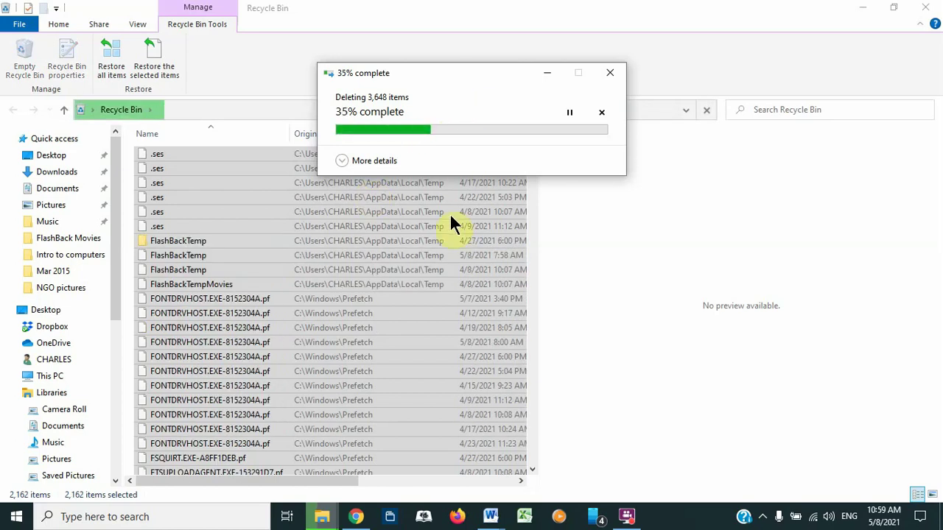
Minimize the Recycle Bin window and bring the deletion progress window back up over the desktop
left_click(539, 72)
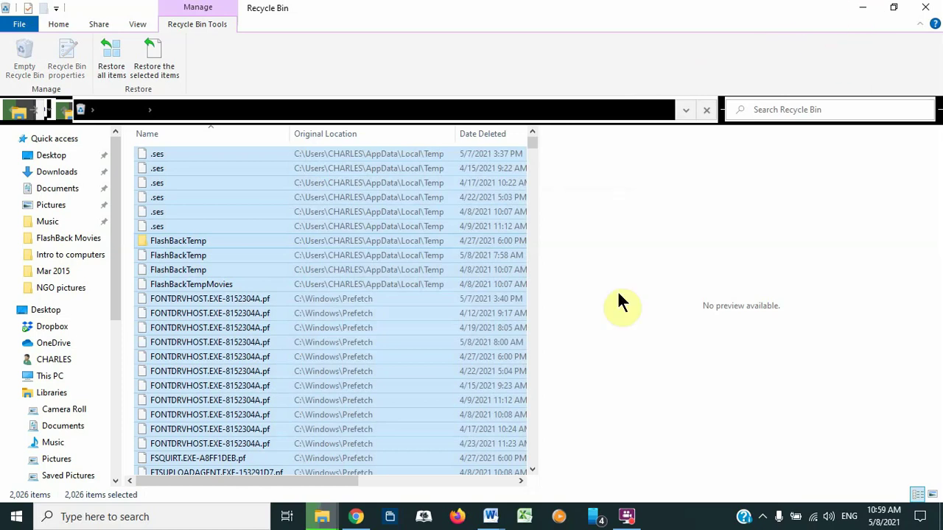
left_click(328, 517)
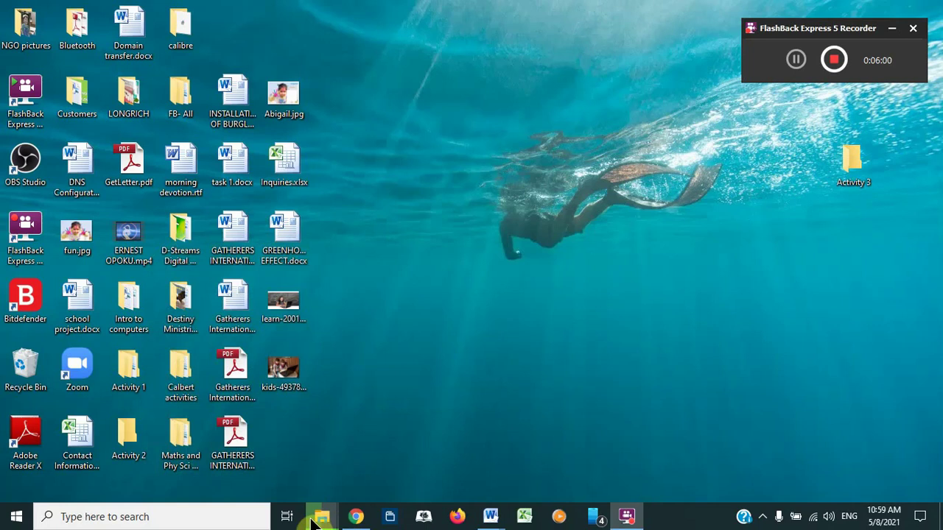
mouse_move(328, 515)
left_click(367, 479)
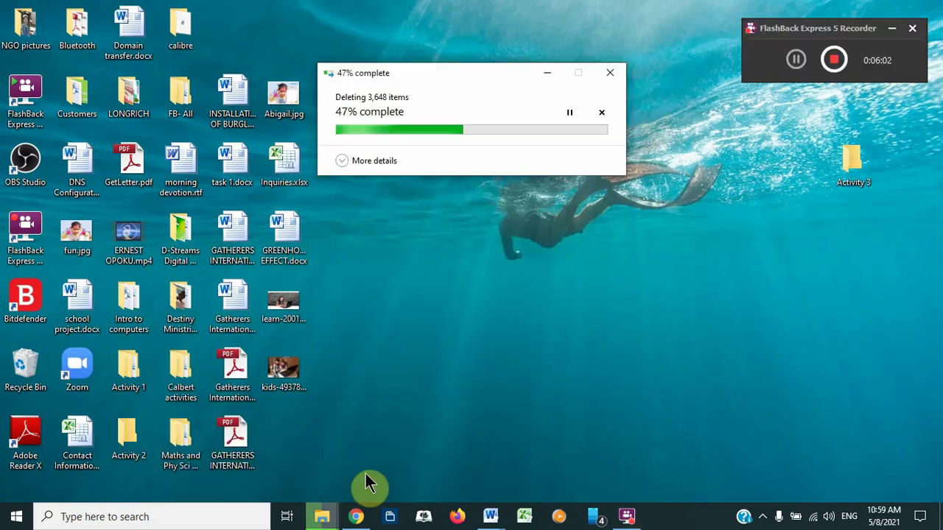
Refresh the desktop five times while the Recycle Bin deletion is running
left_click(466, 339)
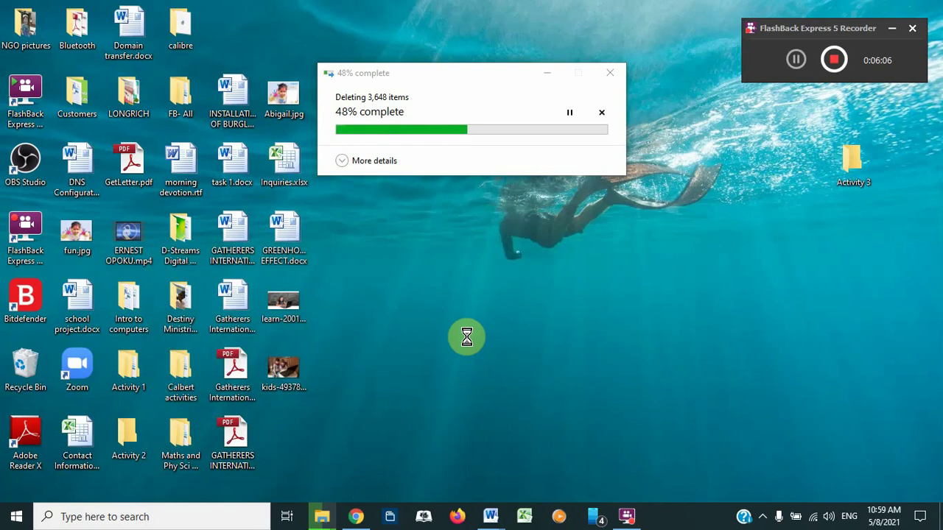
right_click(467, 337)
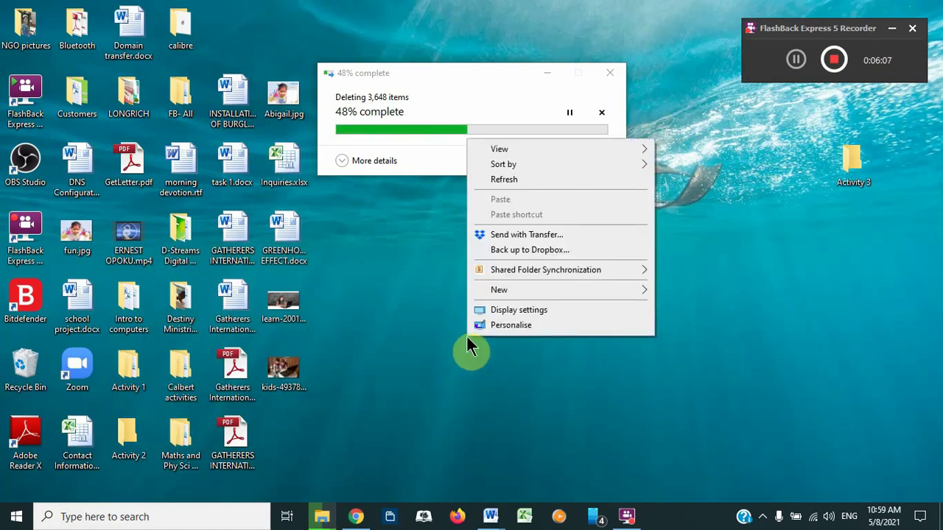
left_click(510, 179)
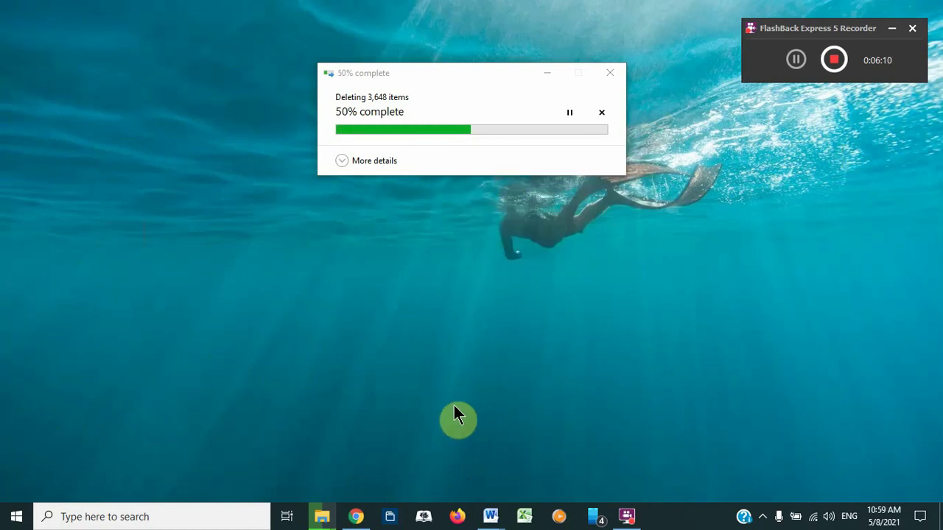
right_click(454, 407)
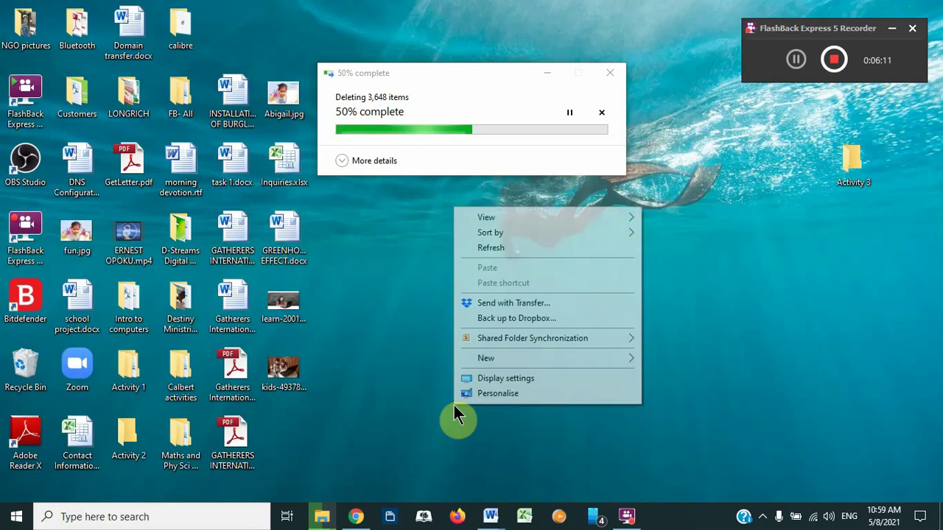
left_click(490, 250)
right_click(492, 250)
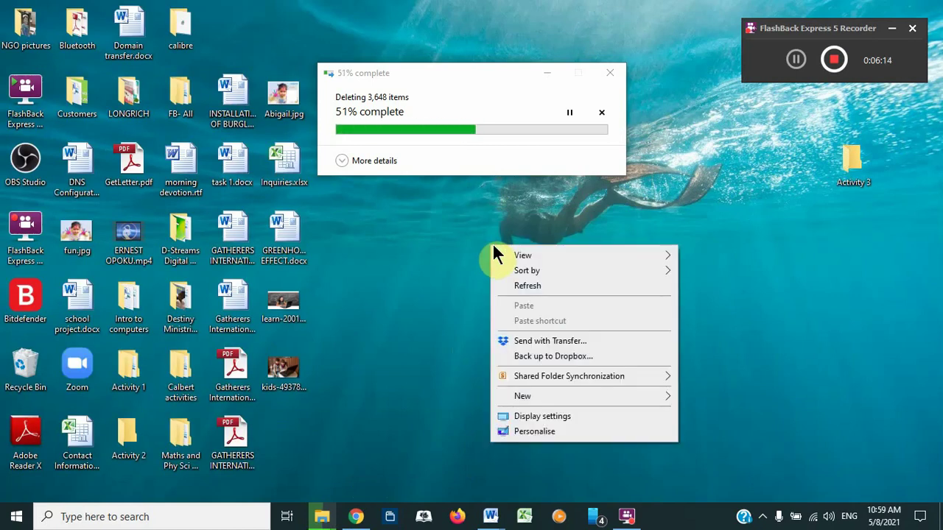
left_click(522, 285)
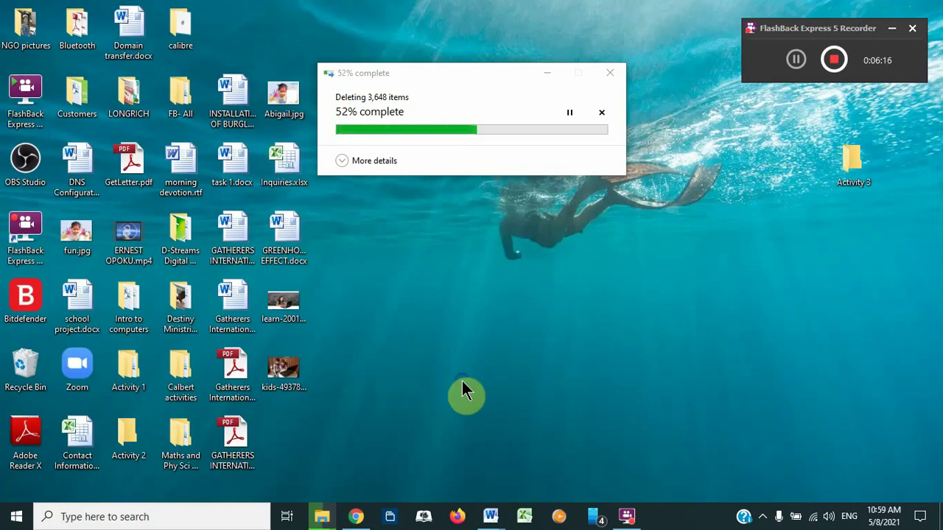
right_click(461, 381)
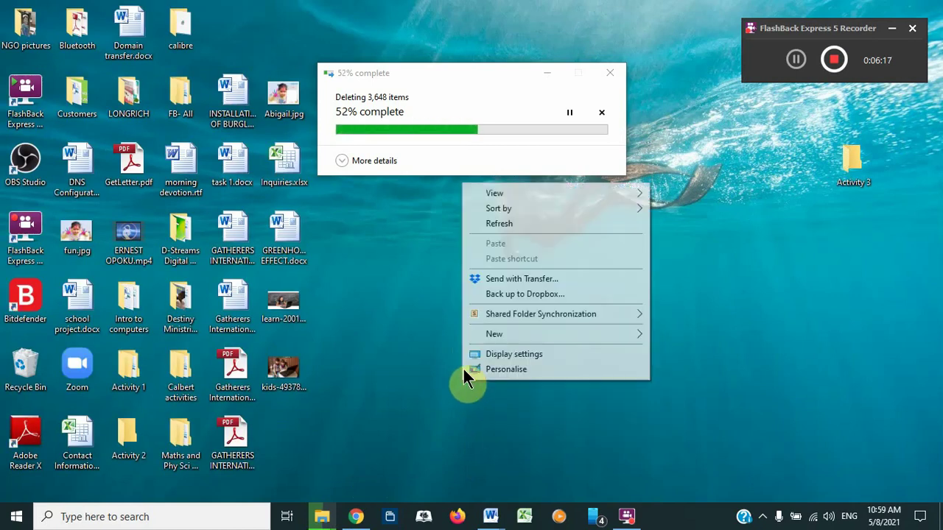
left_click(488, 224)
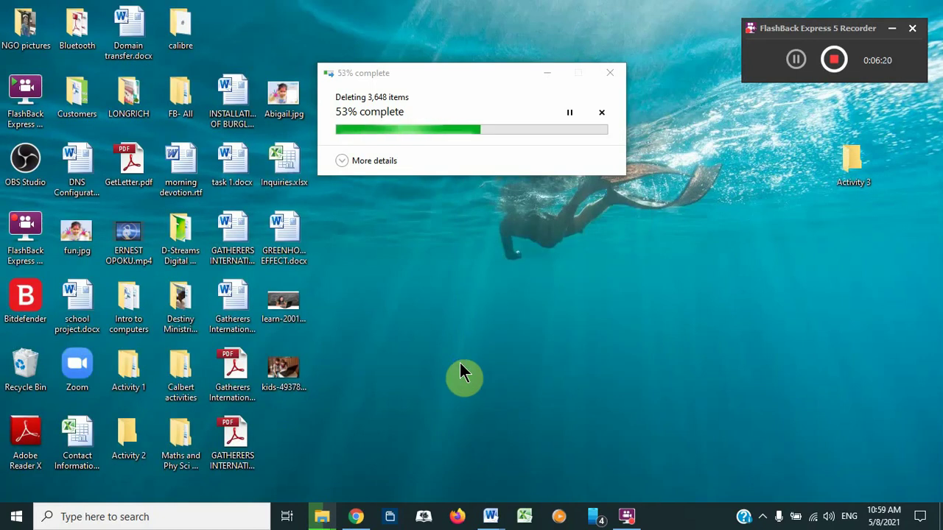
right_click(459, 362)
left_click(482, 203)
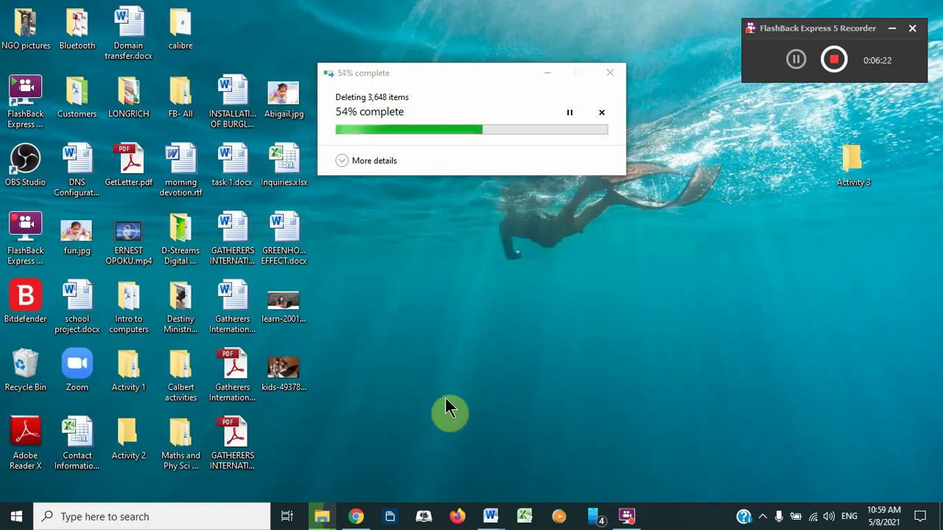
Refresh the desktop two more times while the Recycle Bin items are still being deleted
right_click(440, 414)
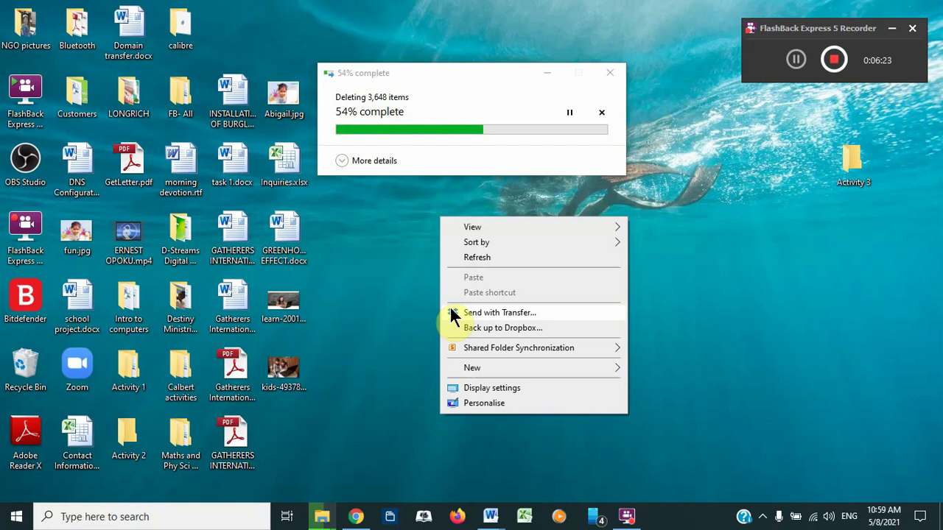
left_click(457, 256)
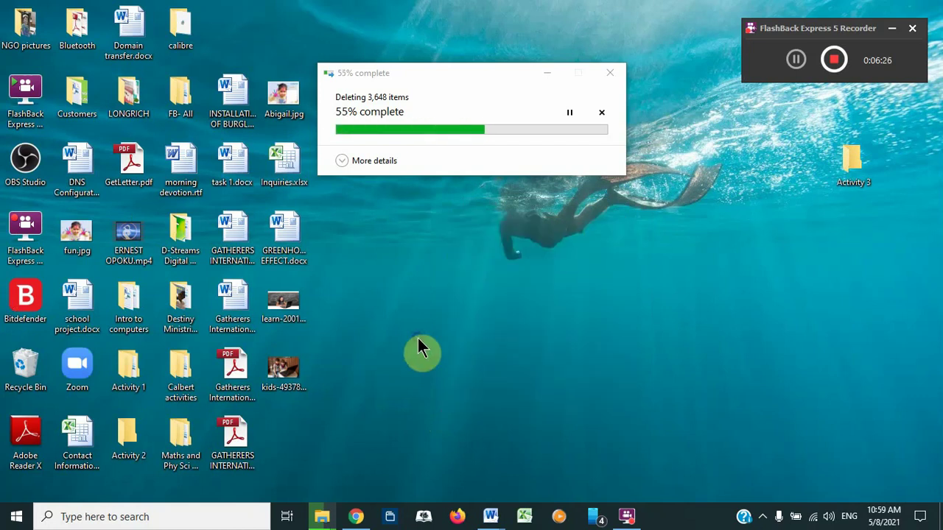
right_click(417, 339)
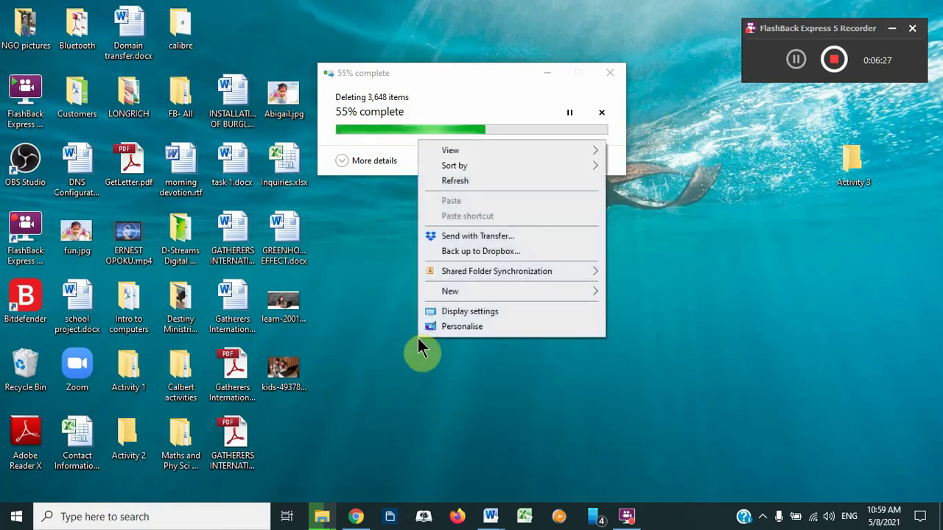
left_click(450, 181)
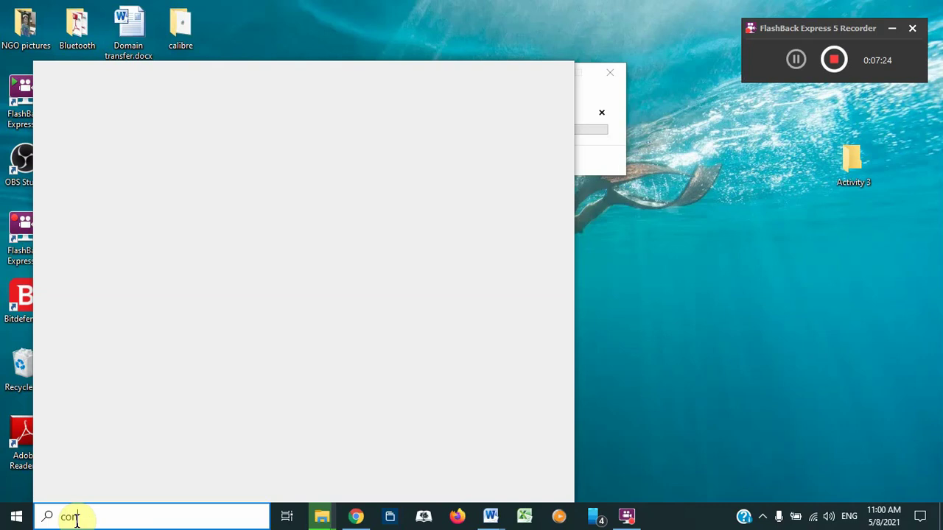
Search Windows for "control panel" and open the Control Panel app
type("trol panel")
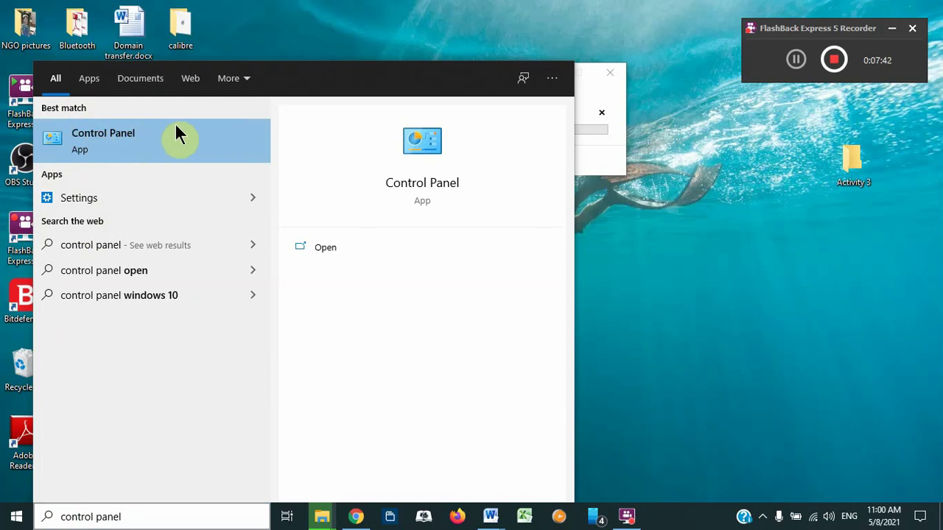
left_click(108, 135)
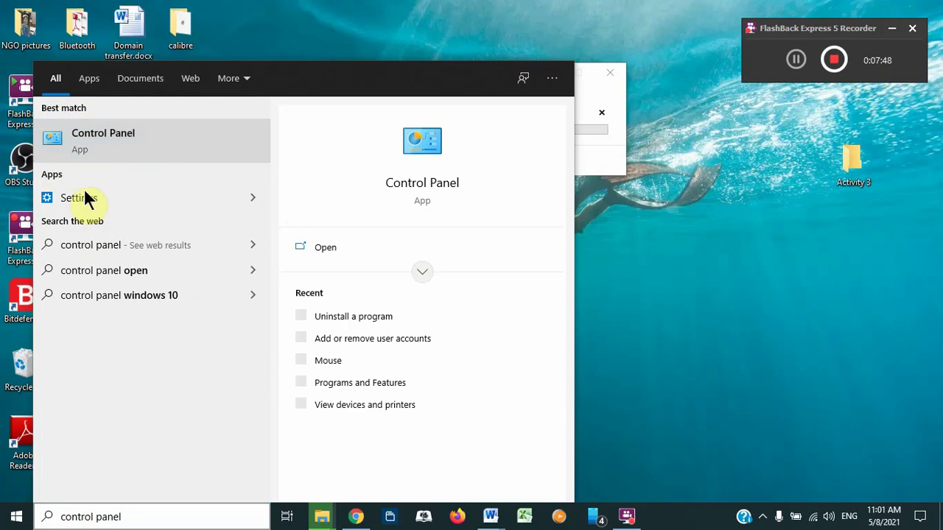
left_click(179, 150)
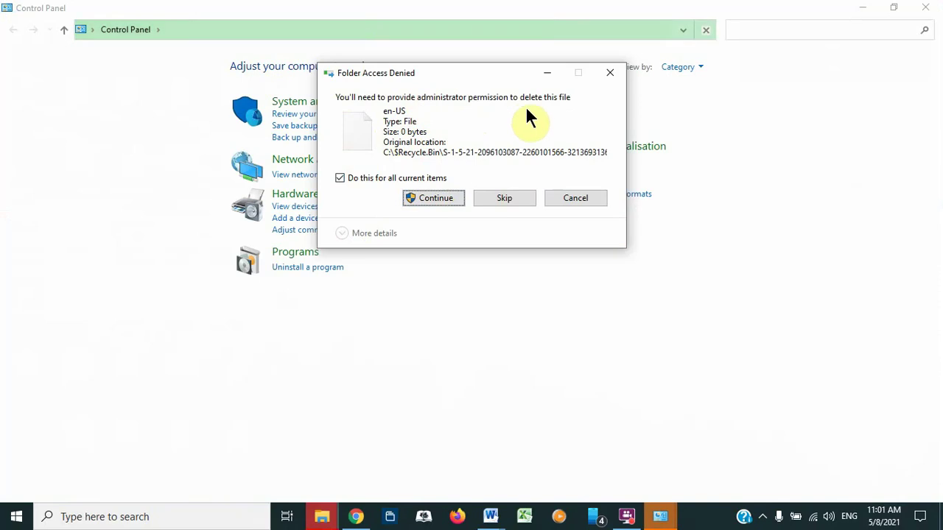
Continue the deletion with administrator permission for all current items, and check the Recycle Bin window before closing it
left_click(436, 198)
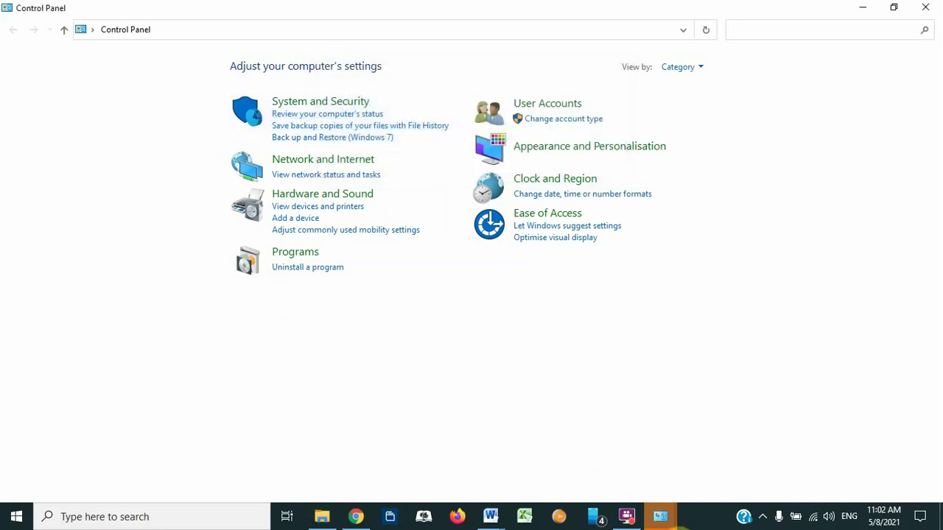
mouse_move(655, 515)
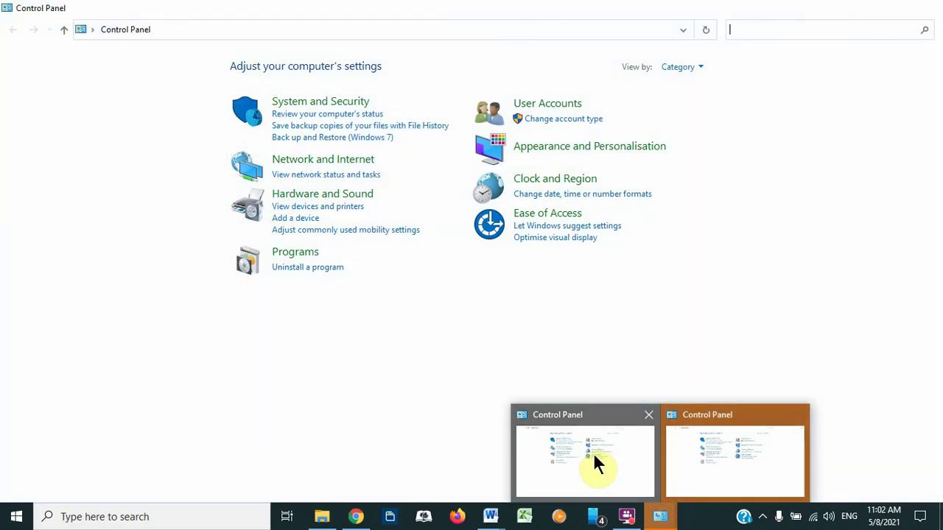
left_click(620, 467)
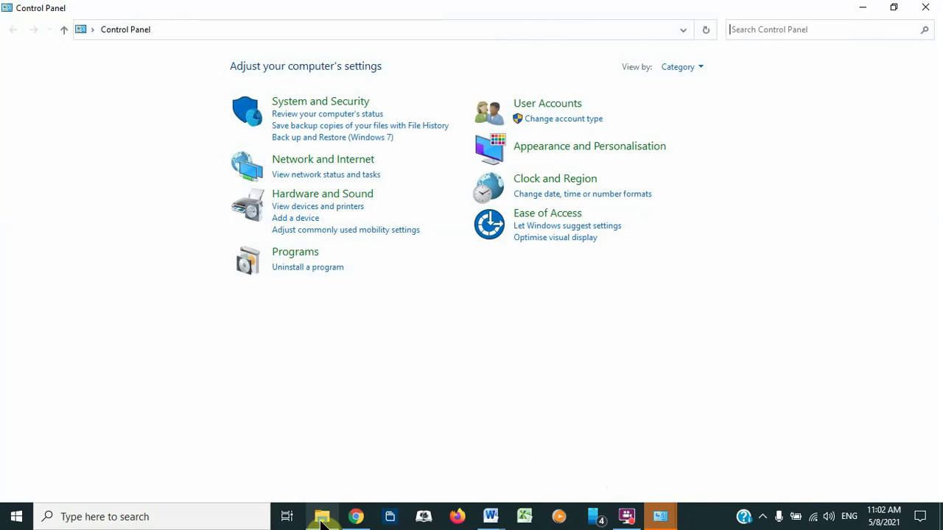
mouse_move(322, 515)
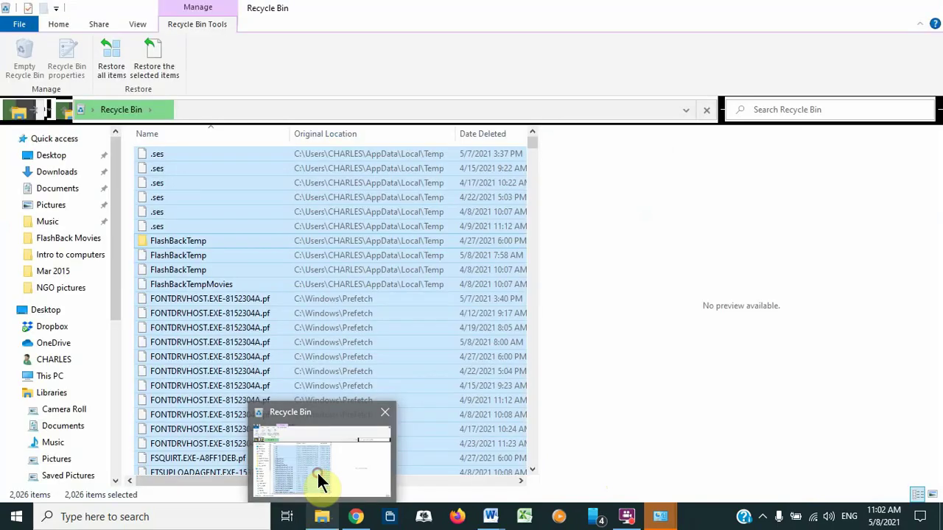
left_click(318, 475)
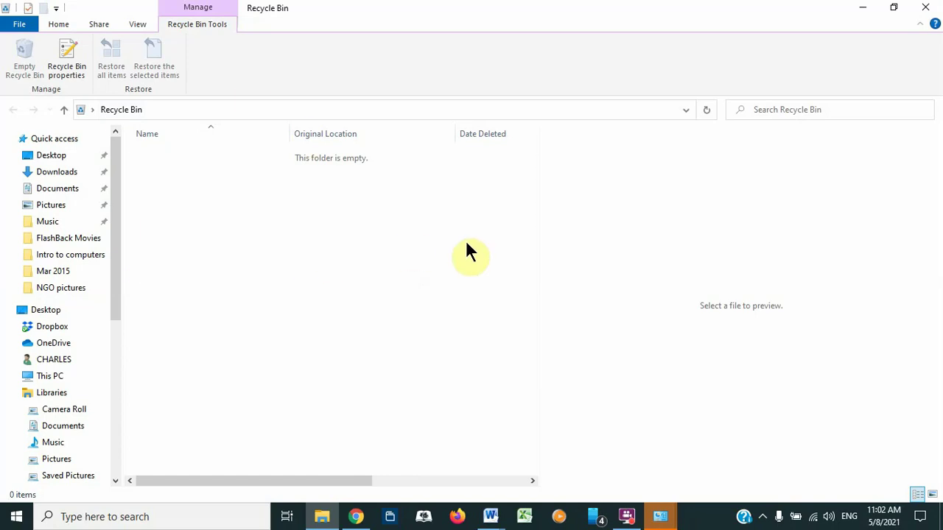
left_click(931, 6)
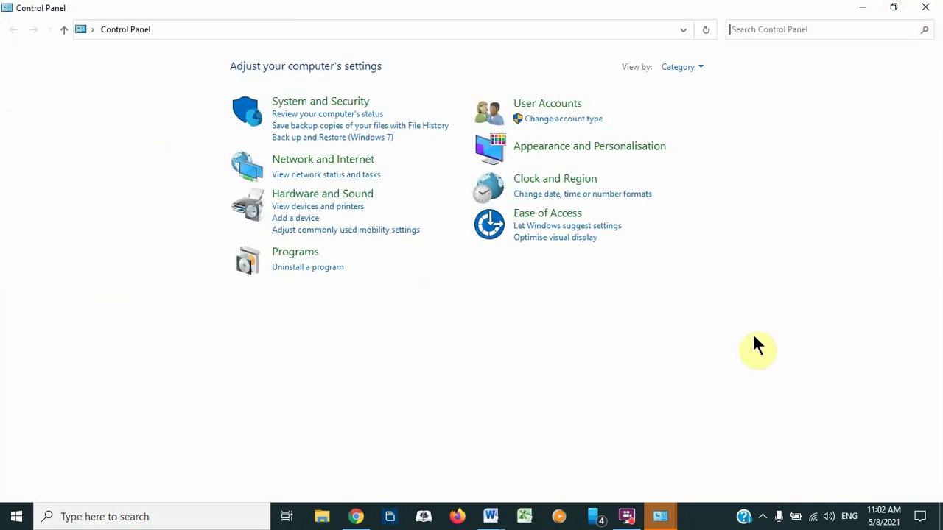
Close the duplicate Control Panel window and open the Programs and Features list of installed programs
mouse_move(658, 515)
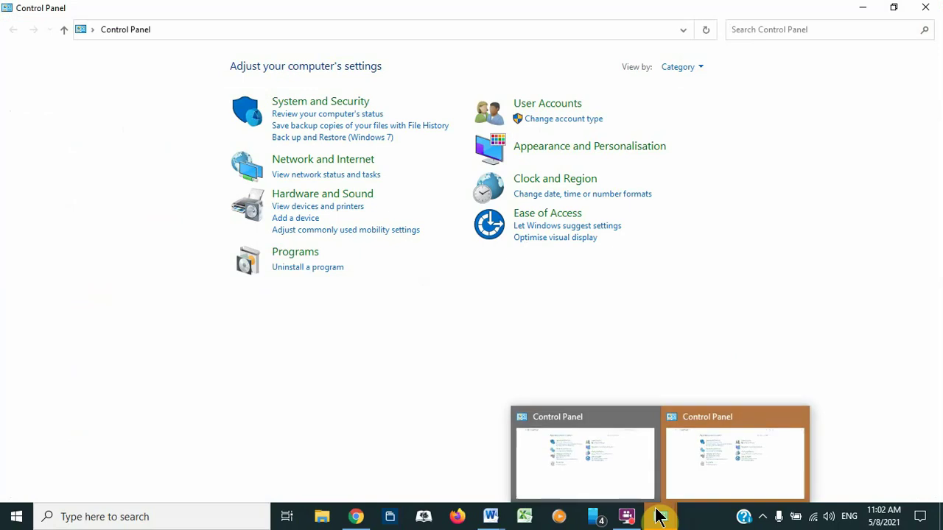
left_click(797, 419)
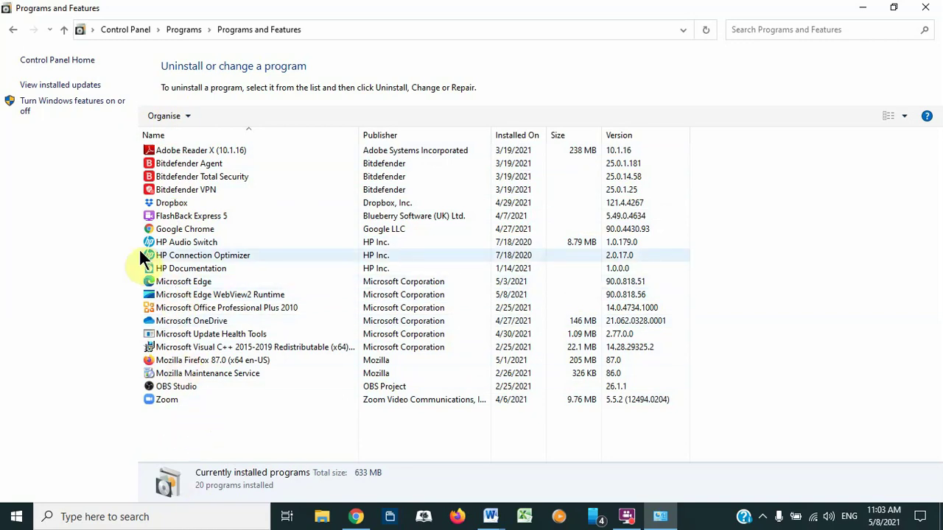
Show the Uninstall option for Zoom in the installed programs list, and close the window without uninstalling it
left_click(156, 397)
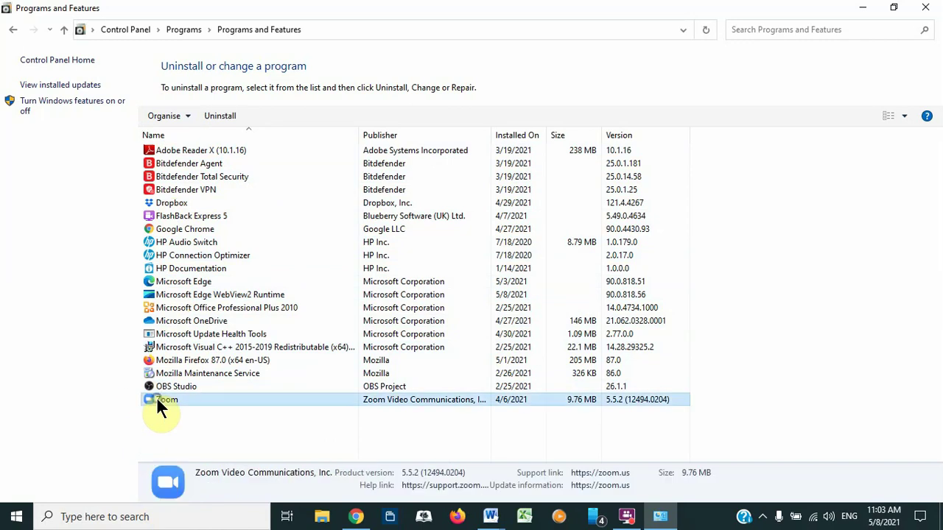
right_click(156, 397)
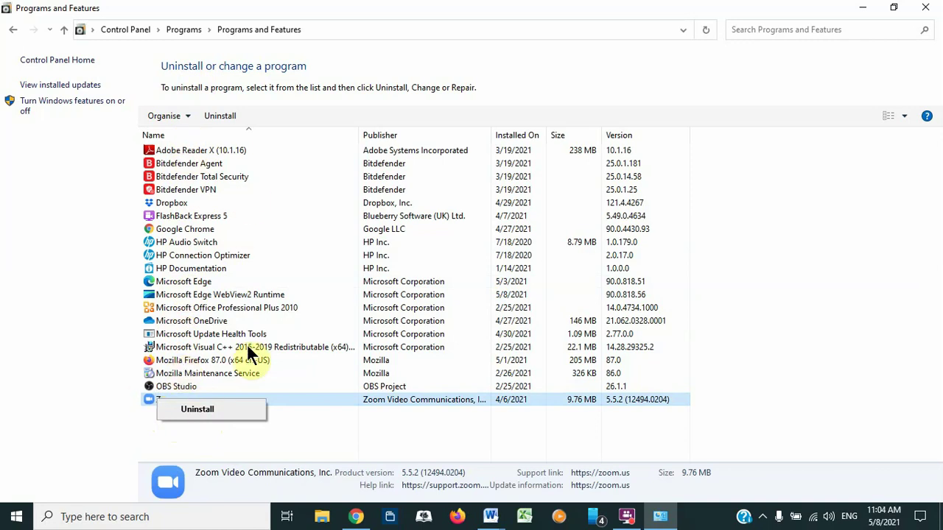
left_click(925, 9)
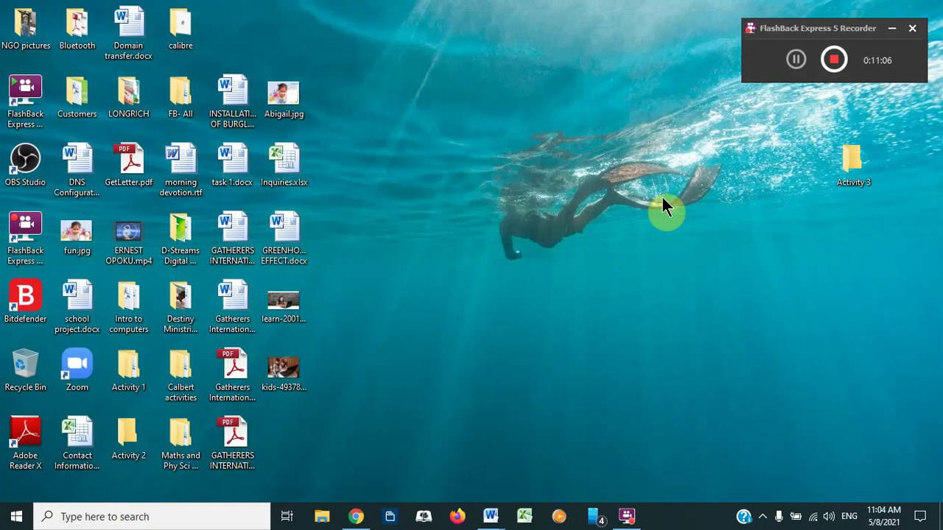